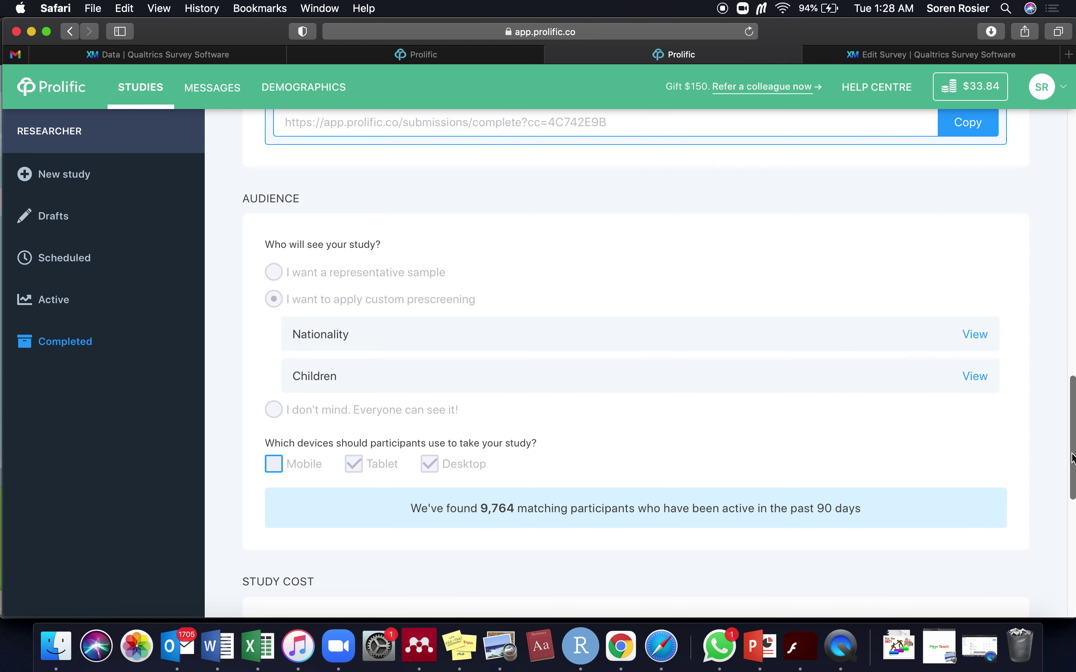
Switch to Qualtrics and open the Parents of Middle Schoolers Survey from the project list
left_click_drag(1071, 458, 1058, 182)
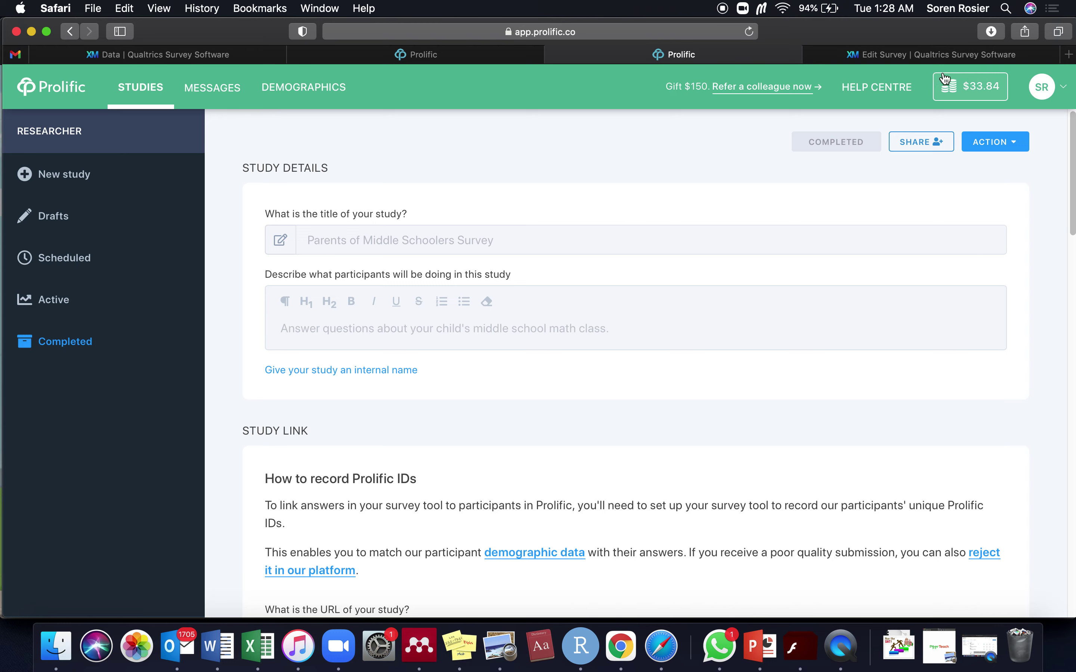
left_click(892, 55)
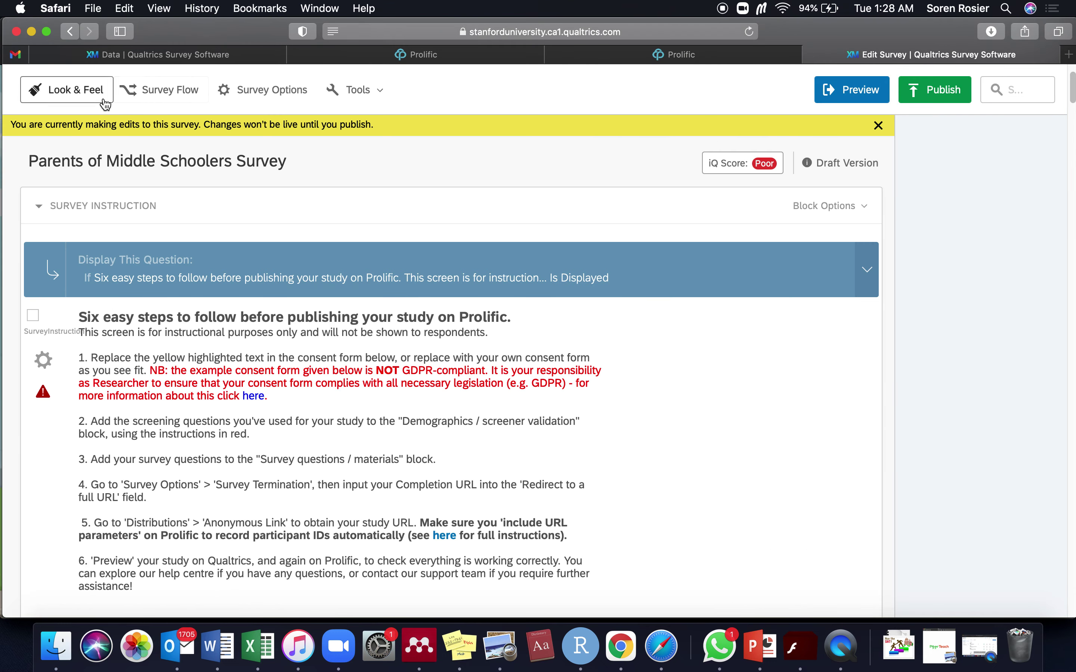
scroll(126, 194, "up", 2)
left_click(42, 99)
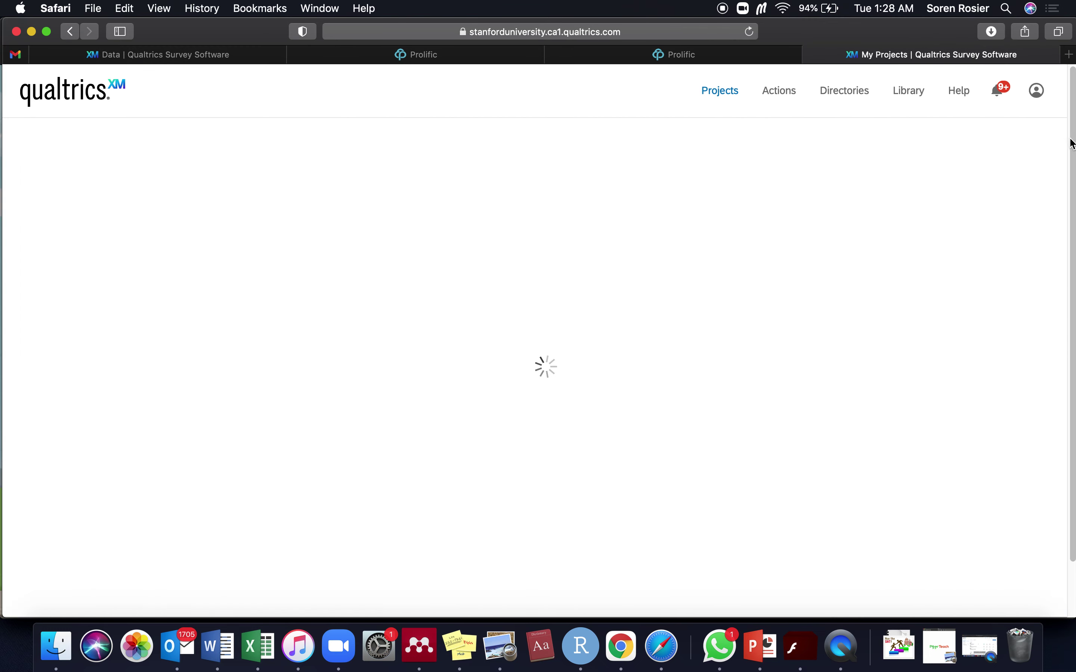
scroll(1072, 151, "down", 3)
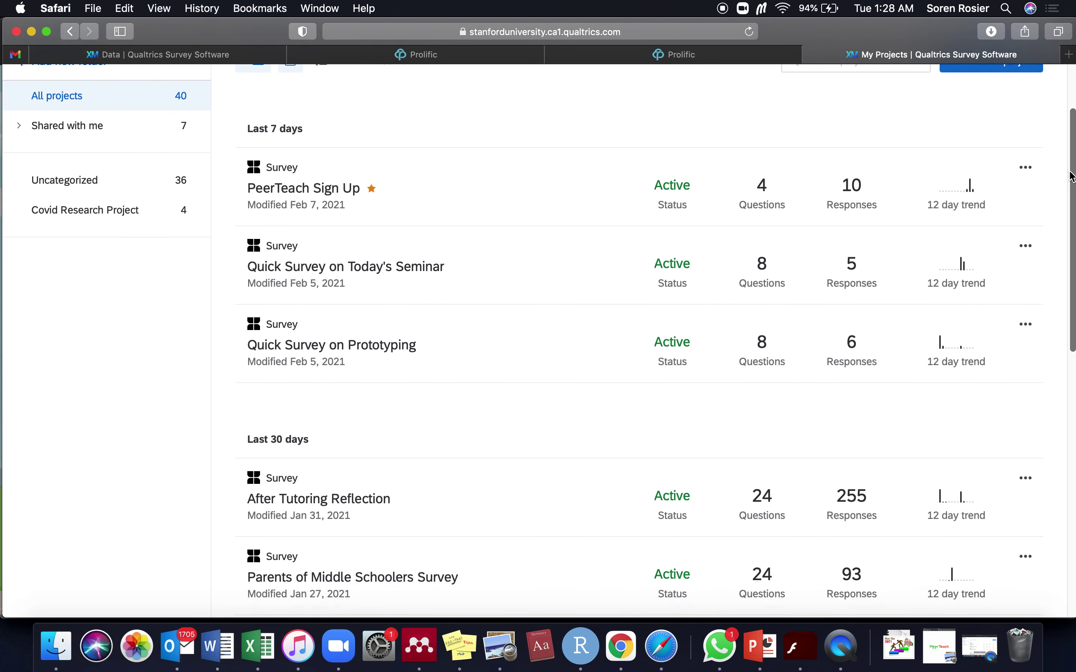
scroll(1071, 176, "down", 5)
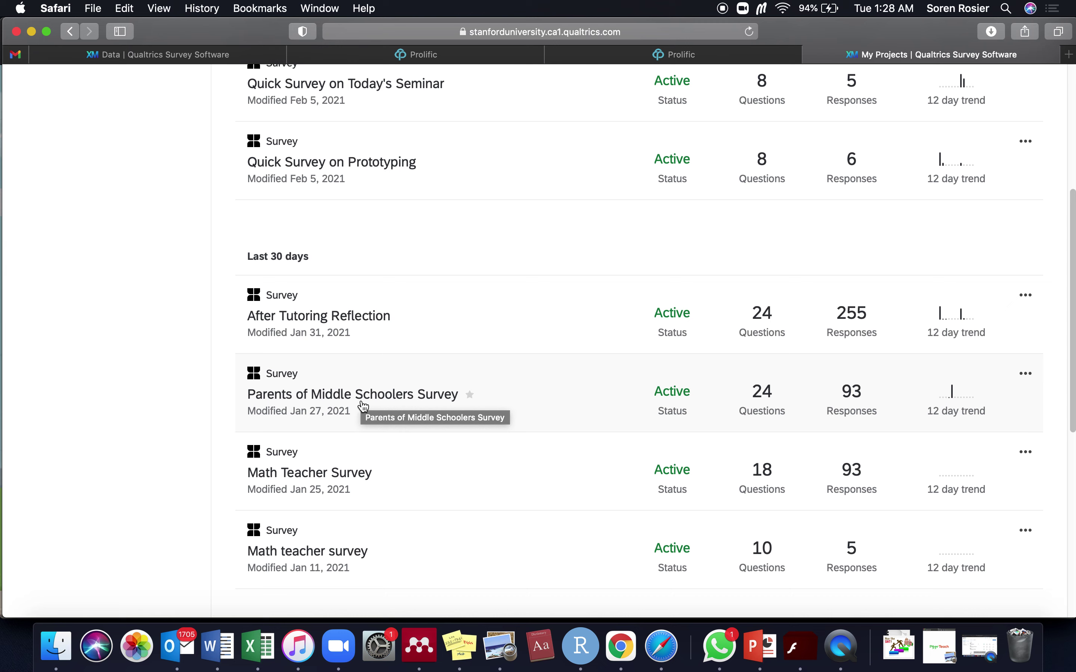
left_click(364, 400)
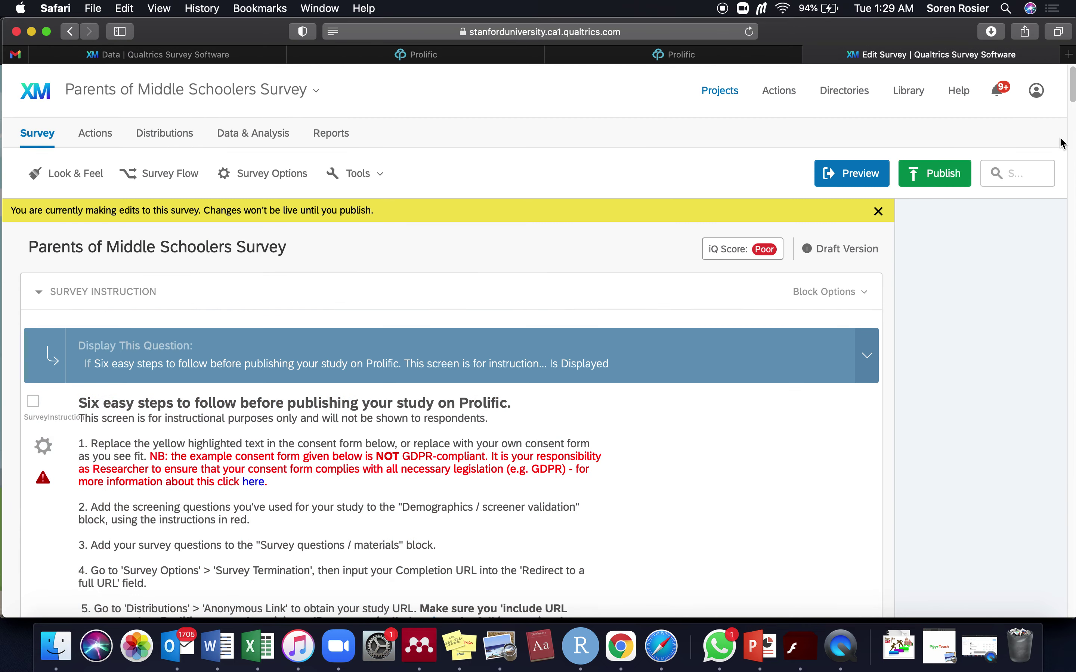
Review the survey's informed consent, non-consent, participant ID and demographics screener blocks
left_click_drag(1072, 85, 1073, 132)
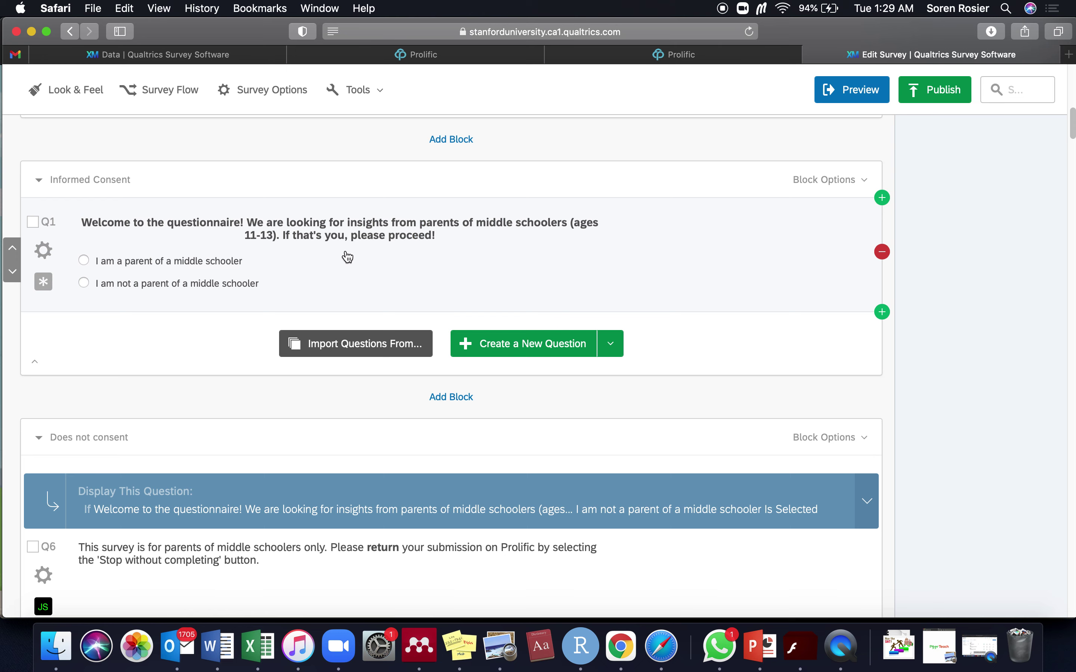
scroll(323, 270, "down", 5)
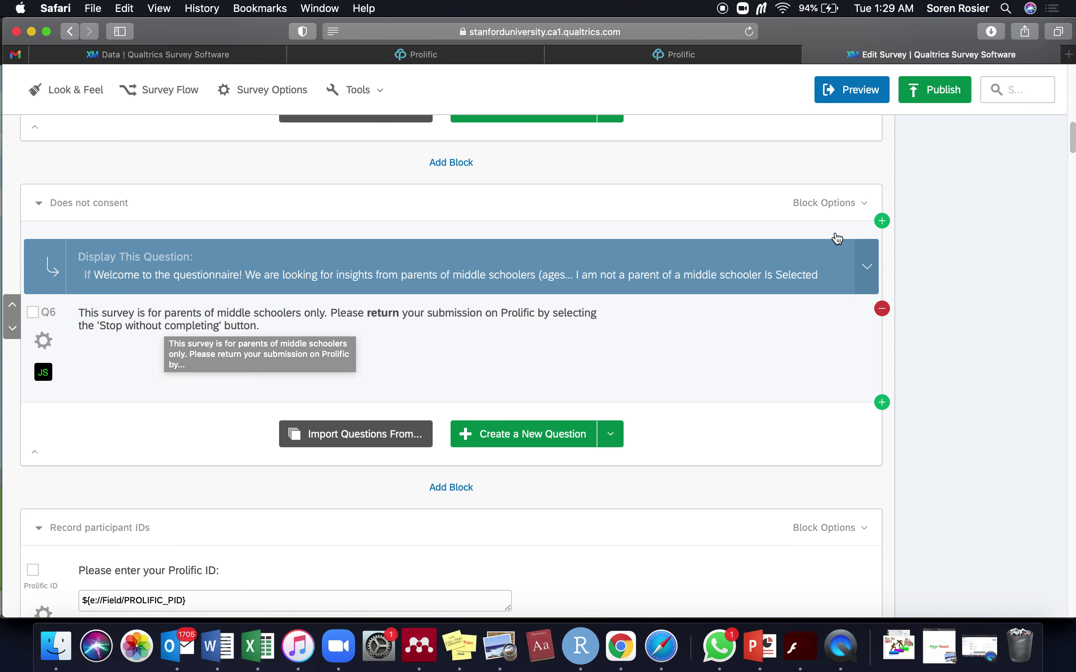
left_click_drag(1071, 137, 1071, 178)
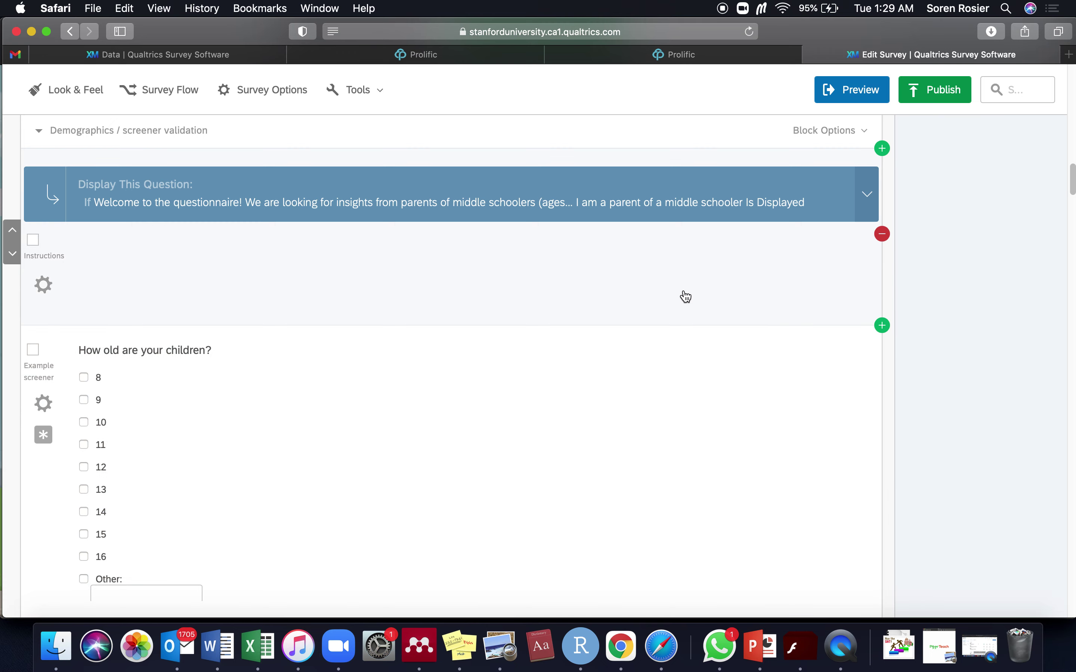
left_click_drag(1072, 192, 1072, 220)
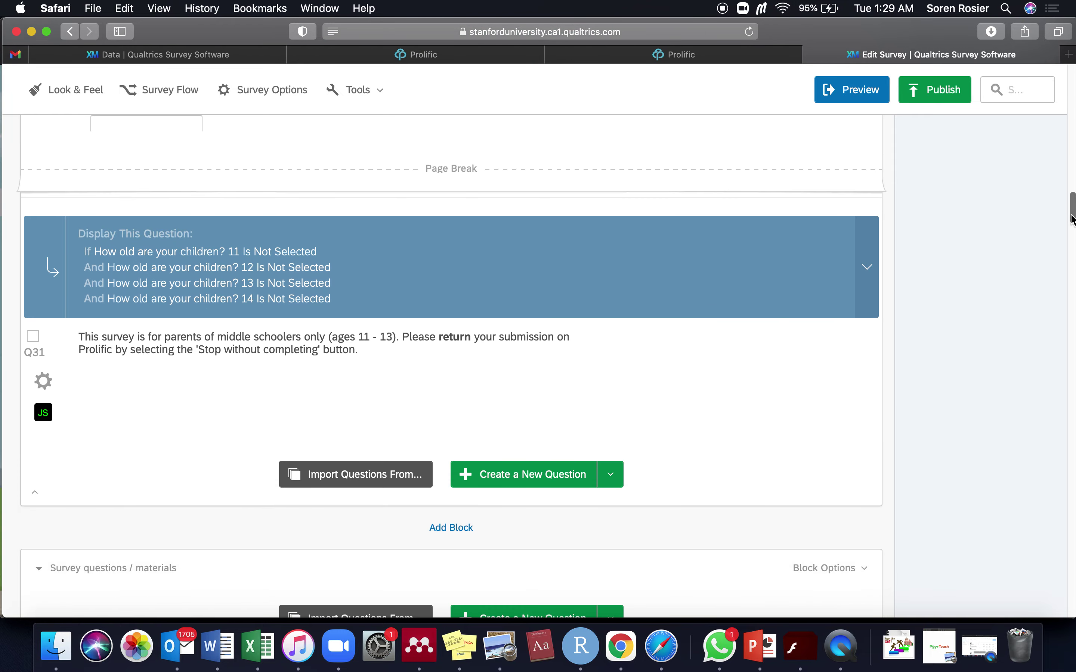
Inspect the display logic of the screen-out message that follows the children's ages question, and close it without changes
left_click(867, 269)
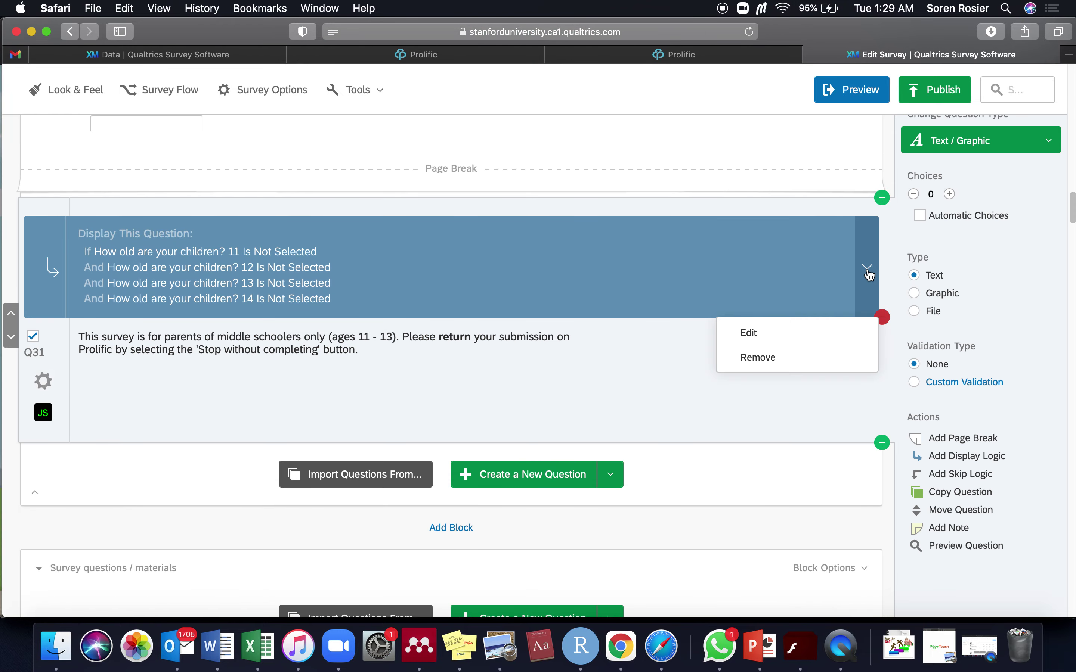
left_click(756, 331)
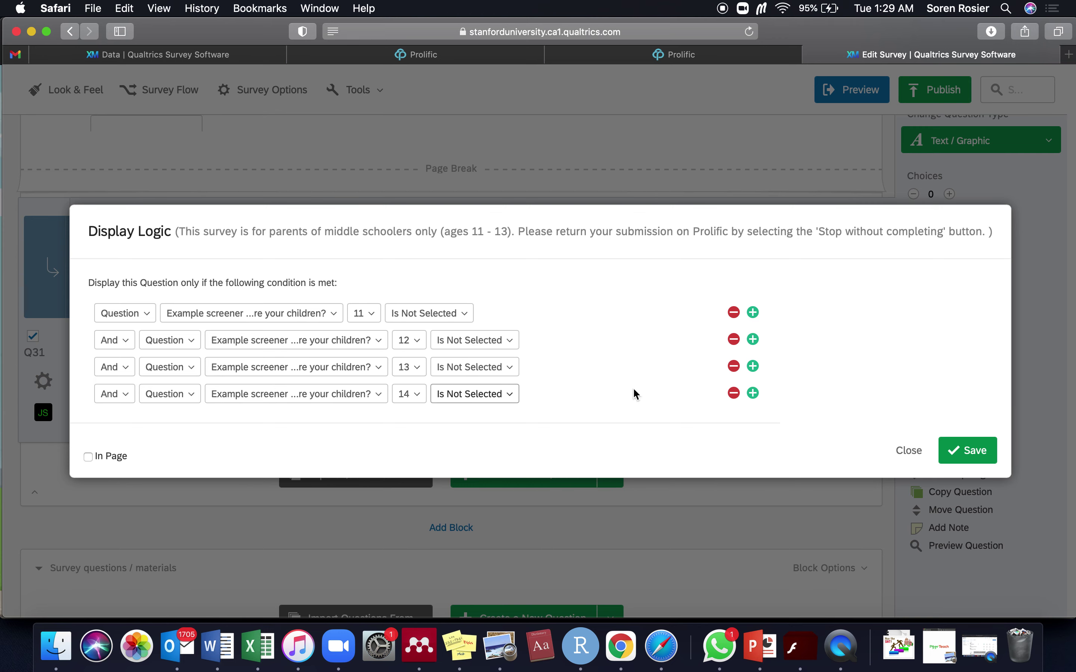
left_click(907, 450)
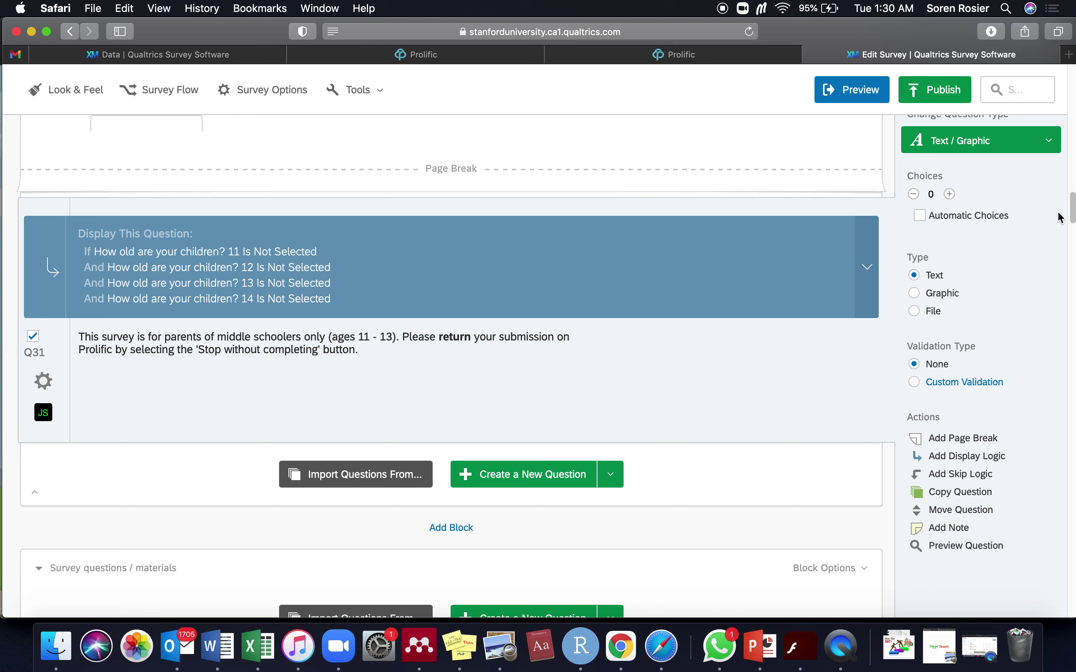
Look through the survey's questions on math grades, household income and gender
left_click_drag(1072, 212, 1072, 250)
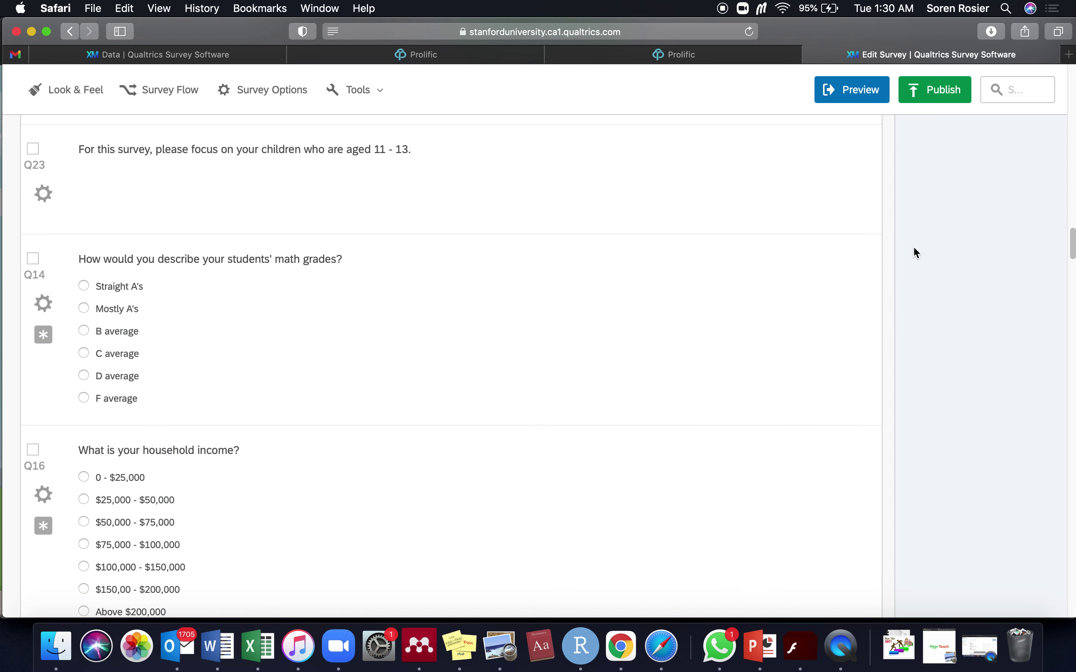
scroll(340, 264, "down", 3)
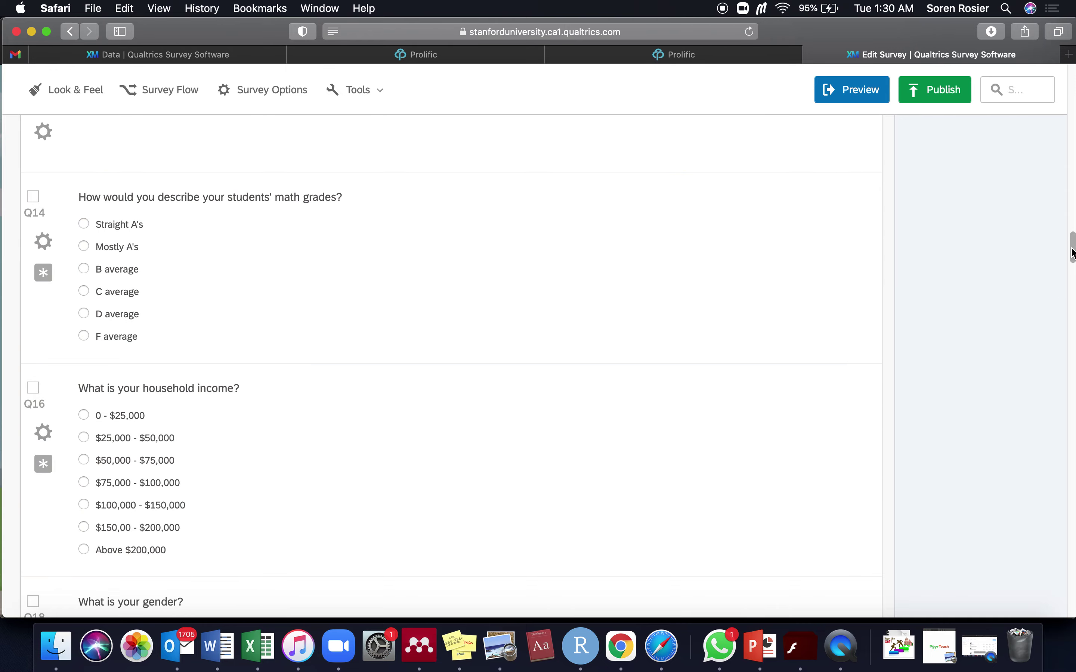
scroll(589, 302, "down", 7)
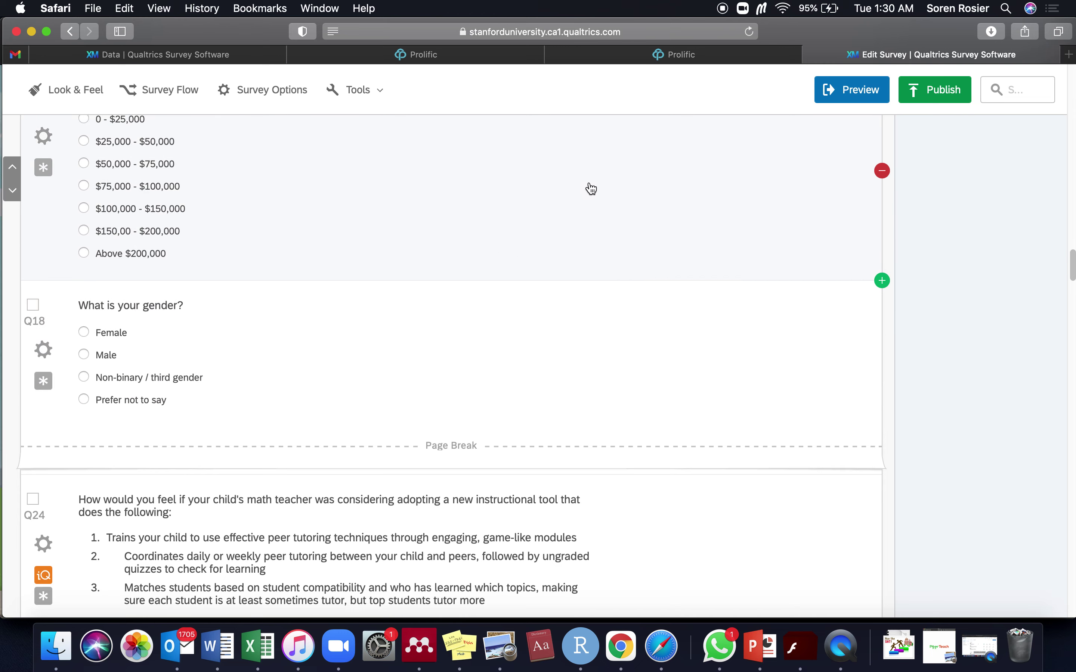
Check how the Prolific study records participant IDs, and find the matching Prolific ID question in the Qualtrics survey
left_click(610, 60)
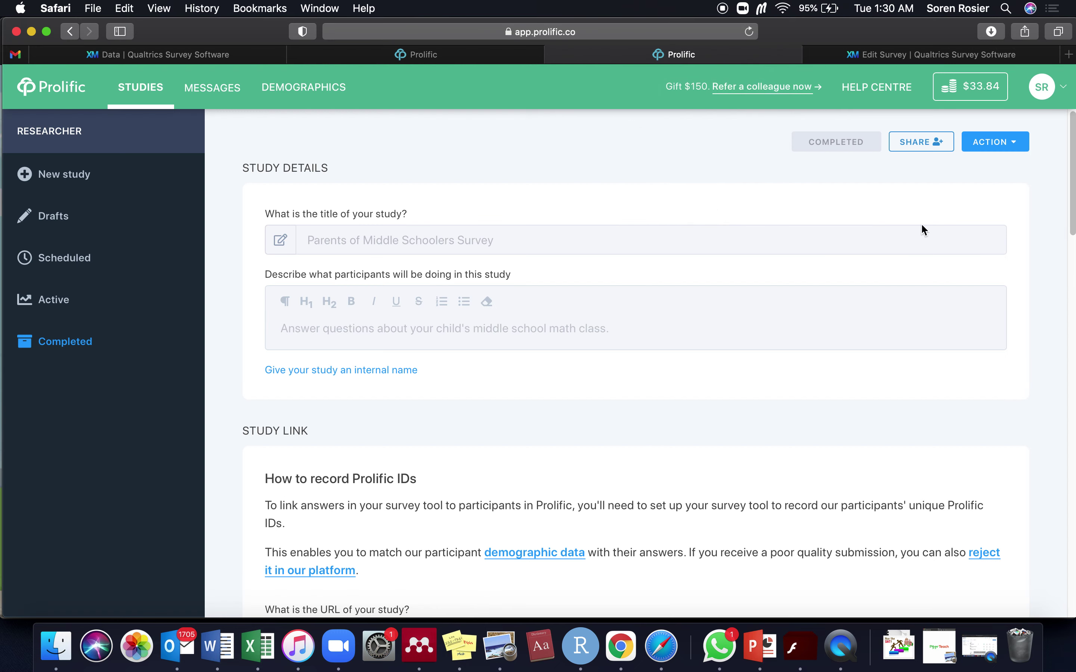
scroll(1073, 153, "down", 7)
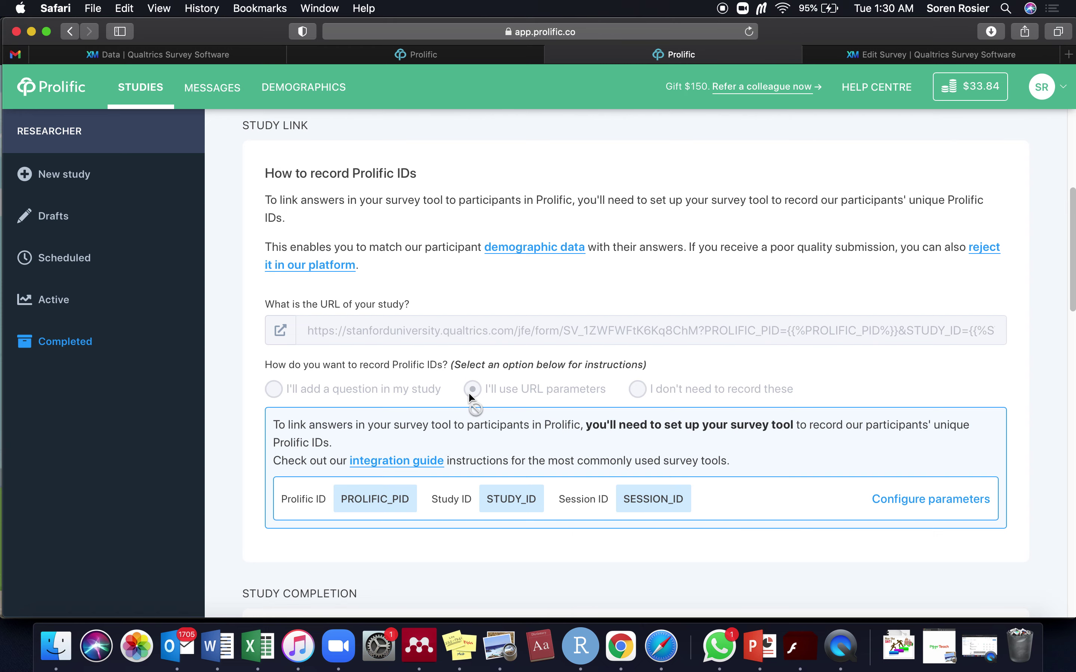
left_click(891, 57)
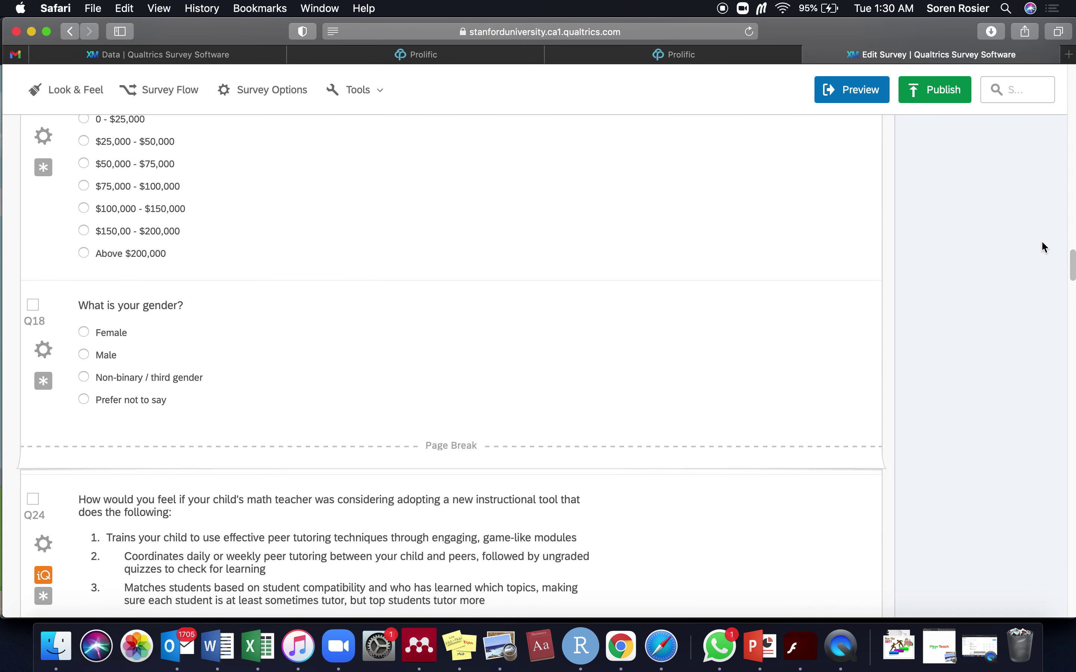
left_click_drag(1069, 269, 1072, 156)
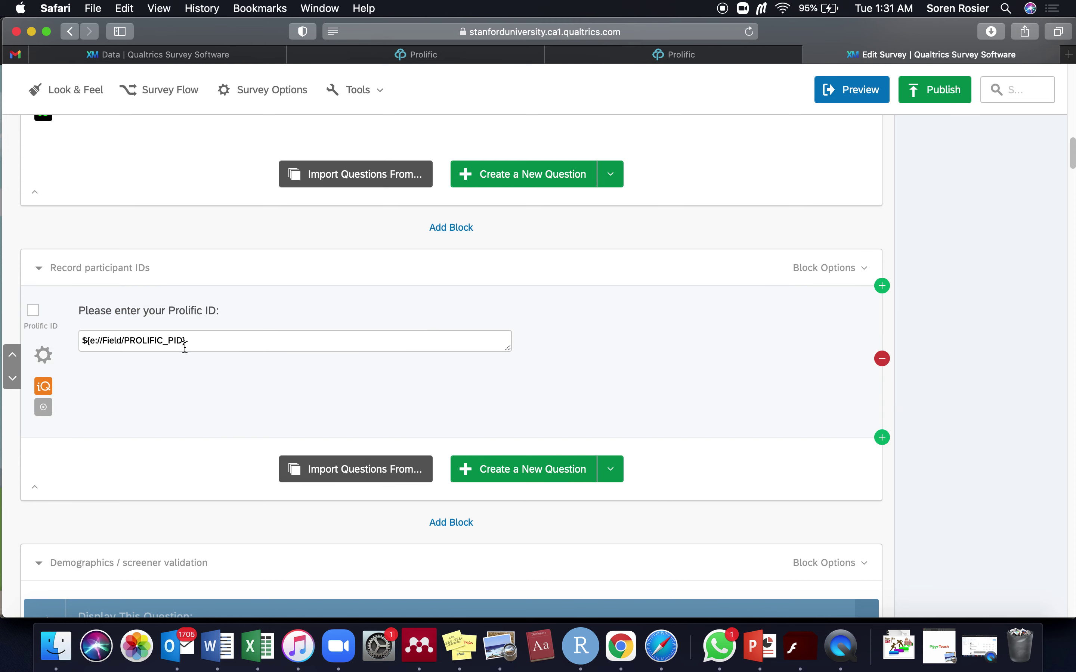
Switch to Excel and examine the highlighted demographic columns in the Prolific export, from age through Student Status
left_click(258, 647)
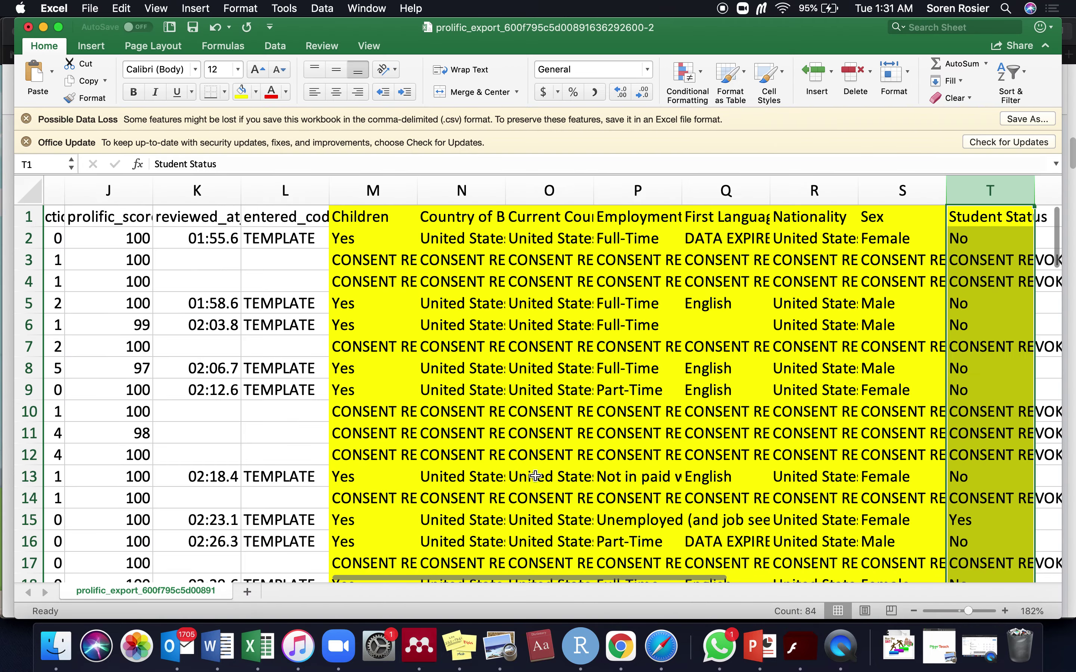
scroll(516, 458, "left", 2)
scroll(515, 458, "left", 6)
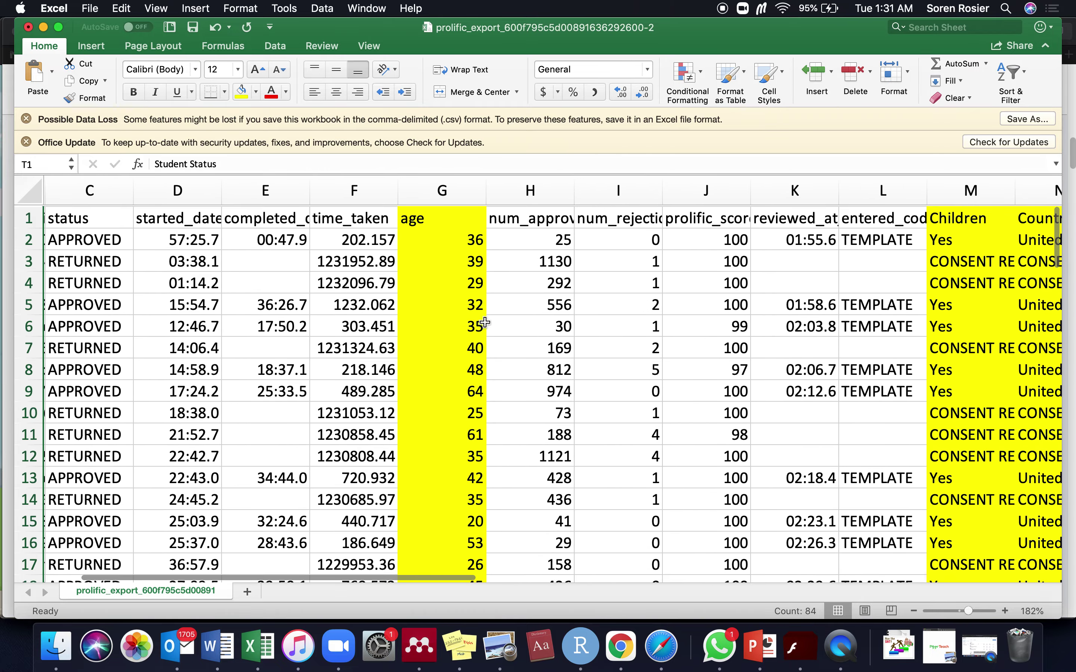
scroll(425, 235, "right", 6)
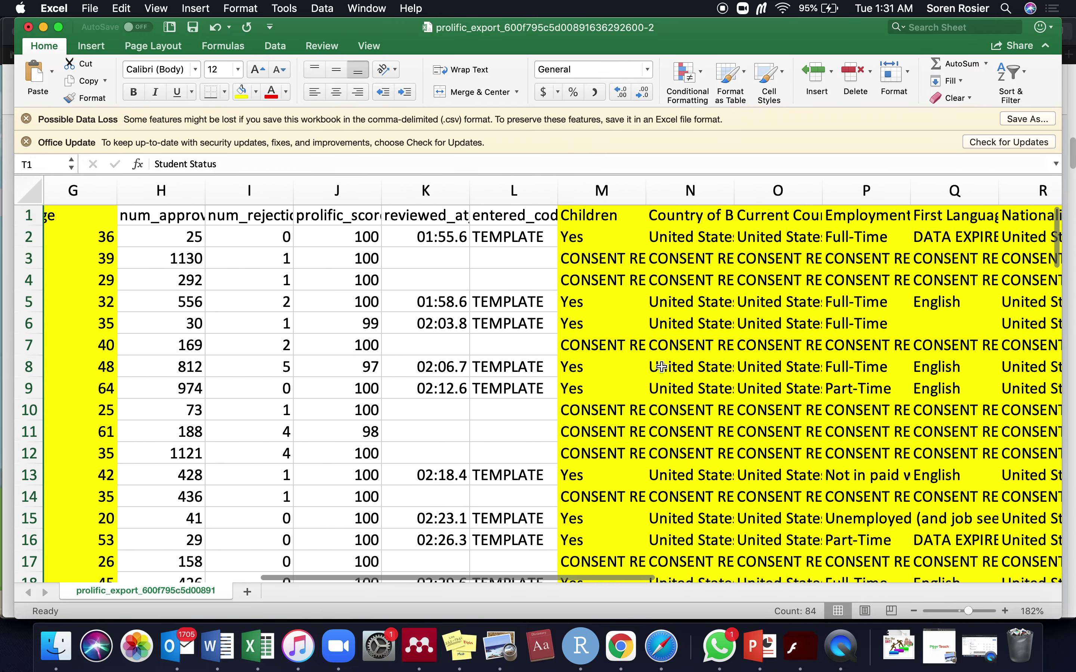
scroll(576, 283, "right", 3)
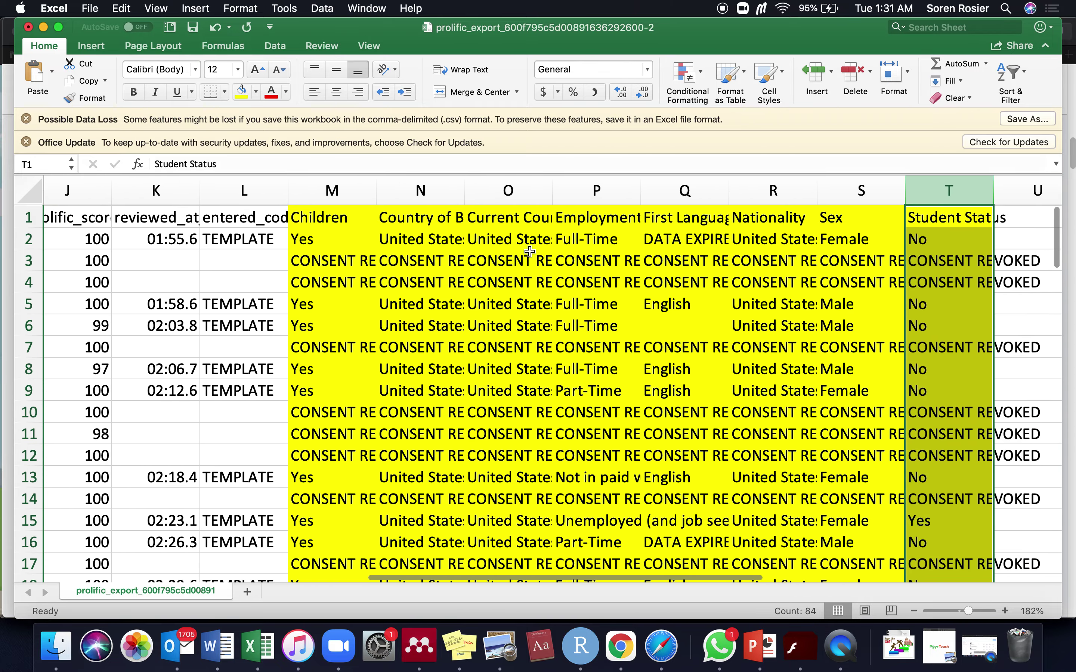
scroll(565, 315, "right", 2)
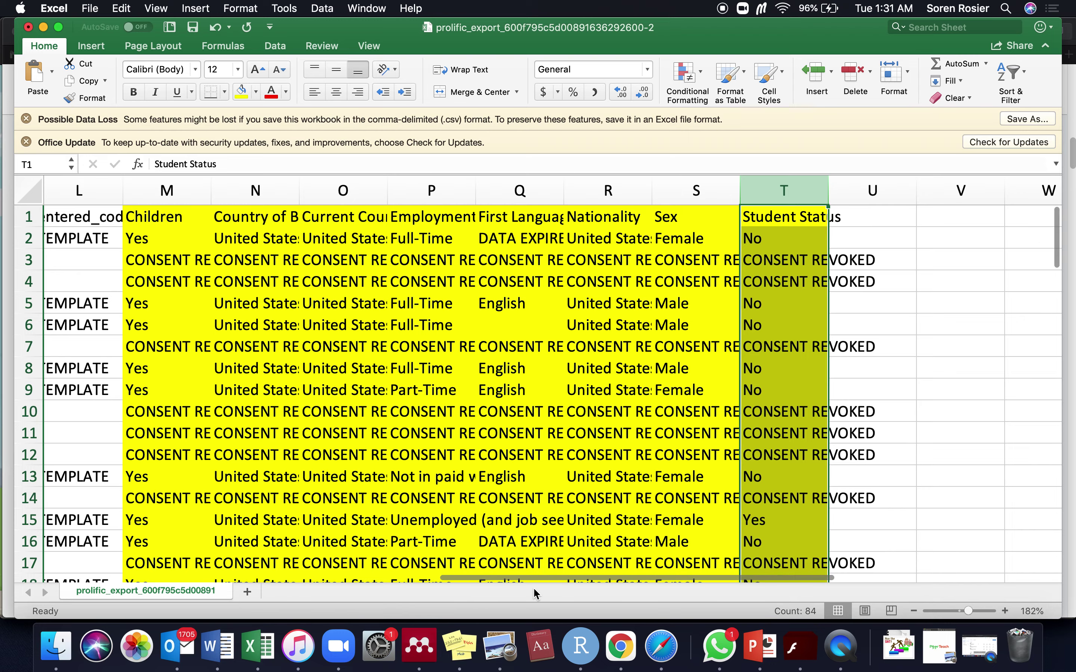
Return to Safari and bring up the Study Cost section of the completed Prolific study
left_click(662, 650)
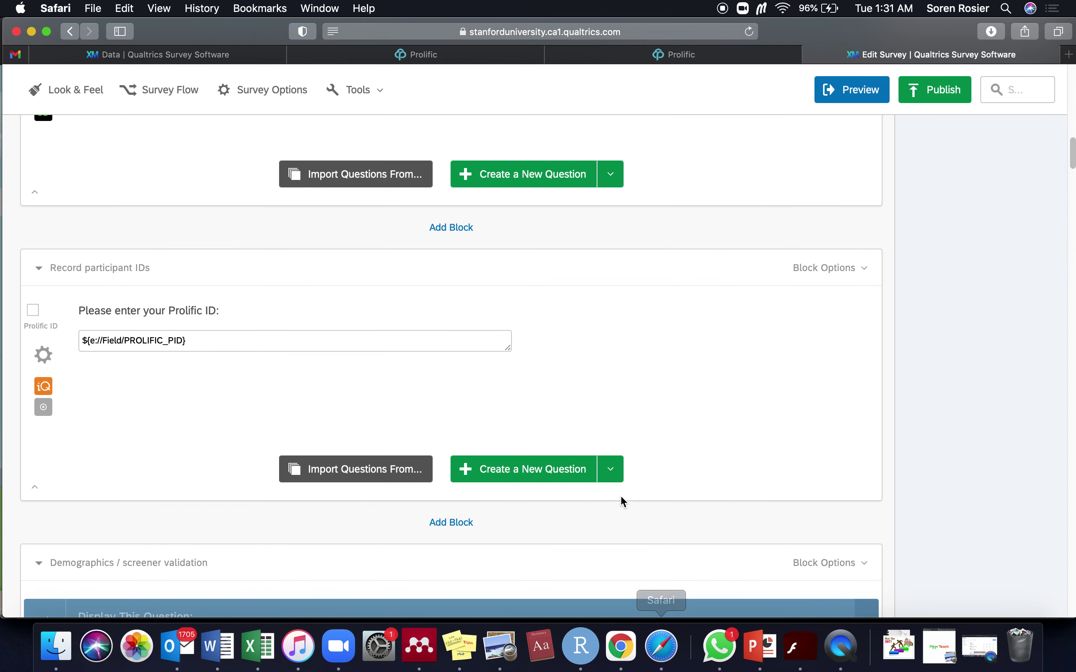
scroll(477, 365, "up", 10)
scroll(484, 351, "up", 5)
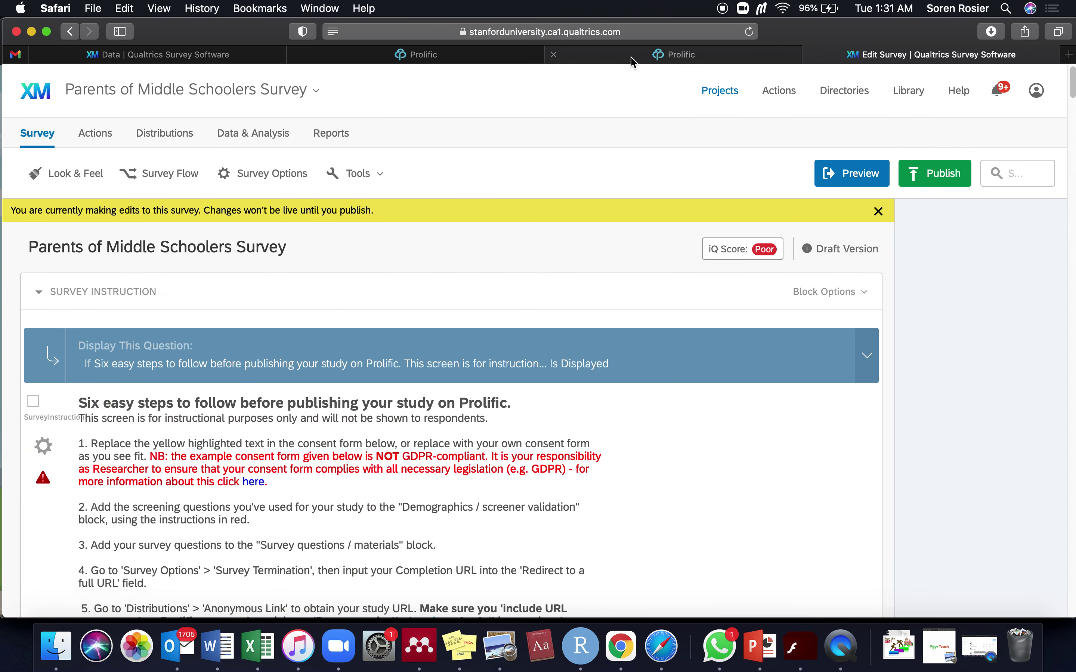
left_click(615, 56)
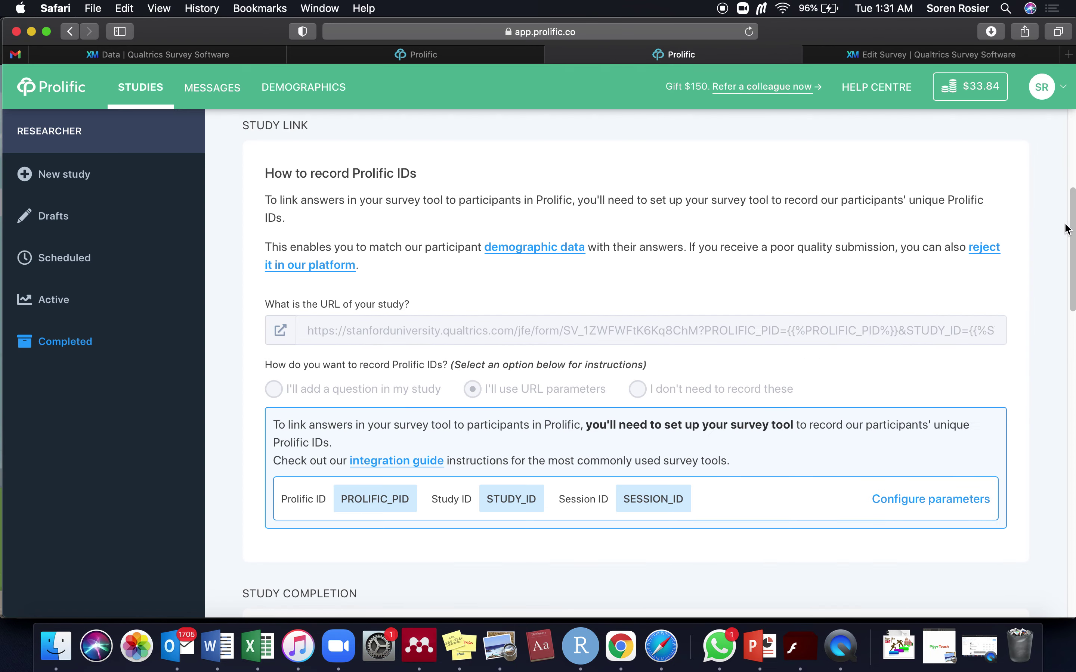
left_click_drag(1072, 230, 1046, 534)
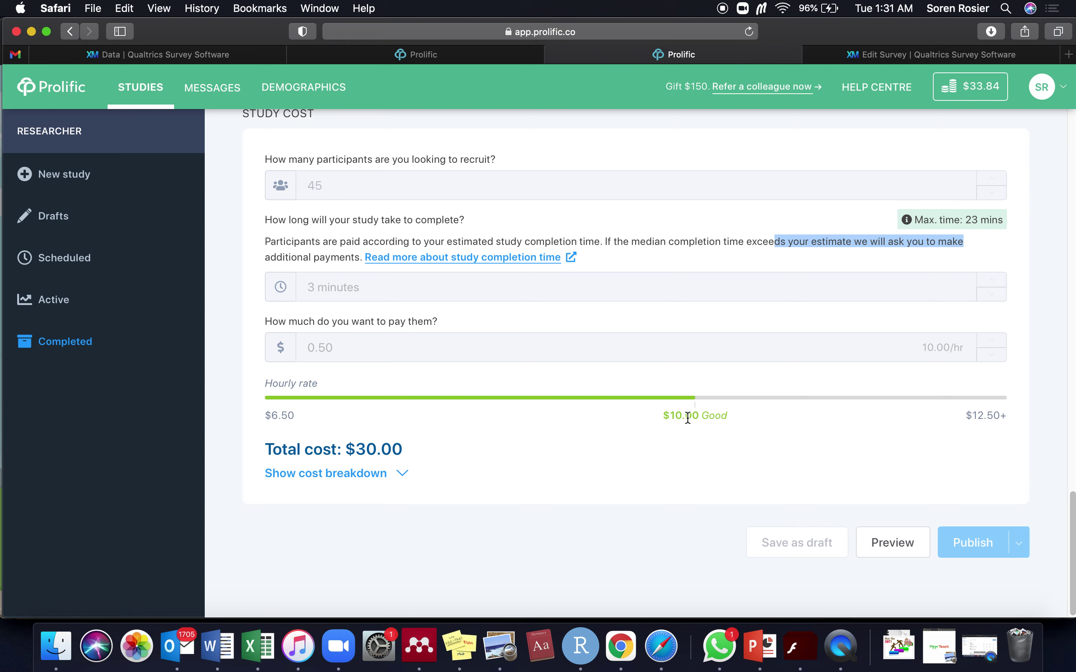
Read the maximum time explanation and highlight the note about exceeding the estimated completion time, and return to the study details
mouse_move(945, 220)
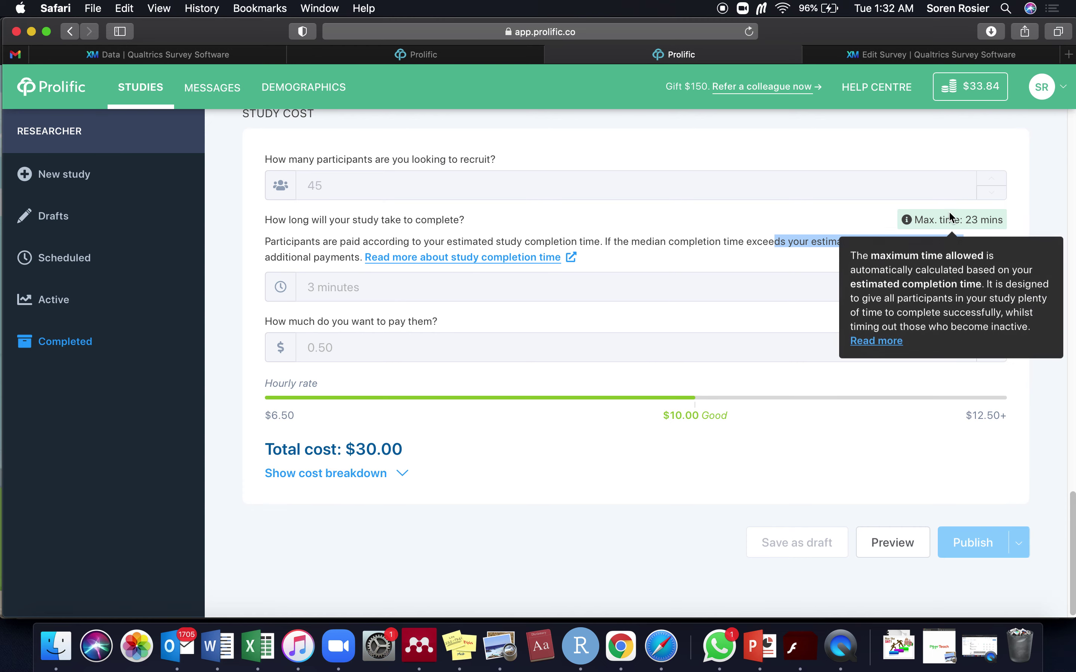
left_click(786, 246)
left_click_drag(763, 245, 964, 245)
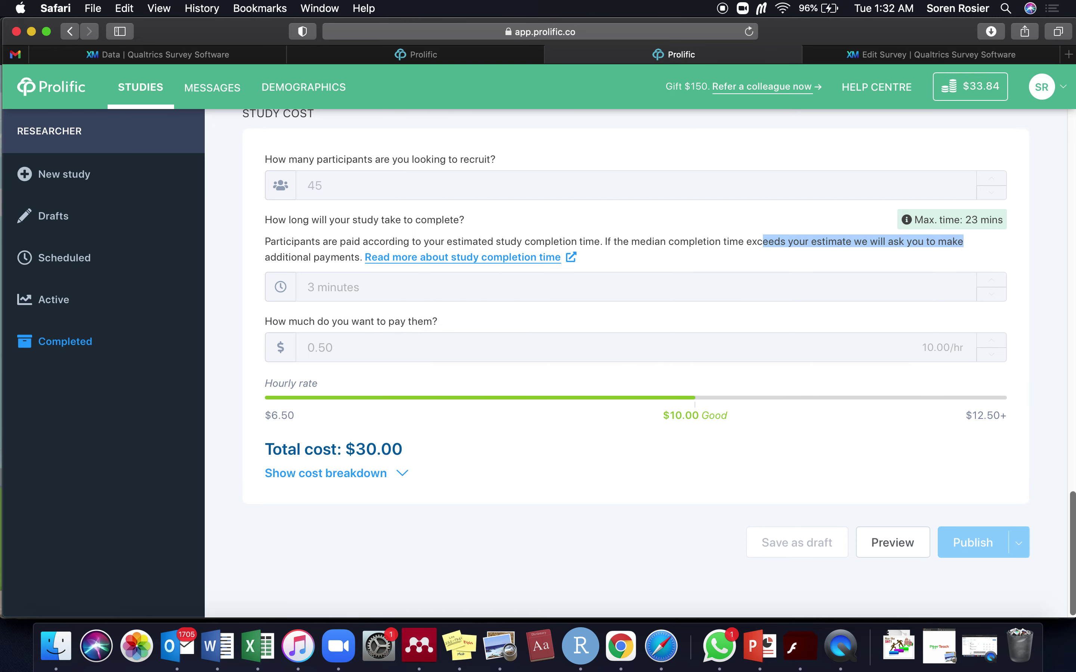
left_click_drag(1072, 536, 1038, 127)
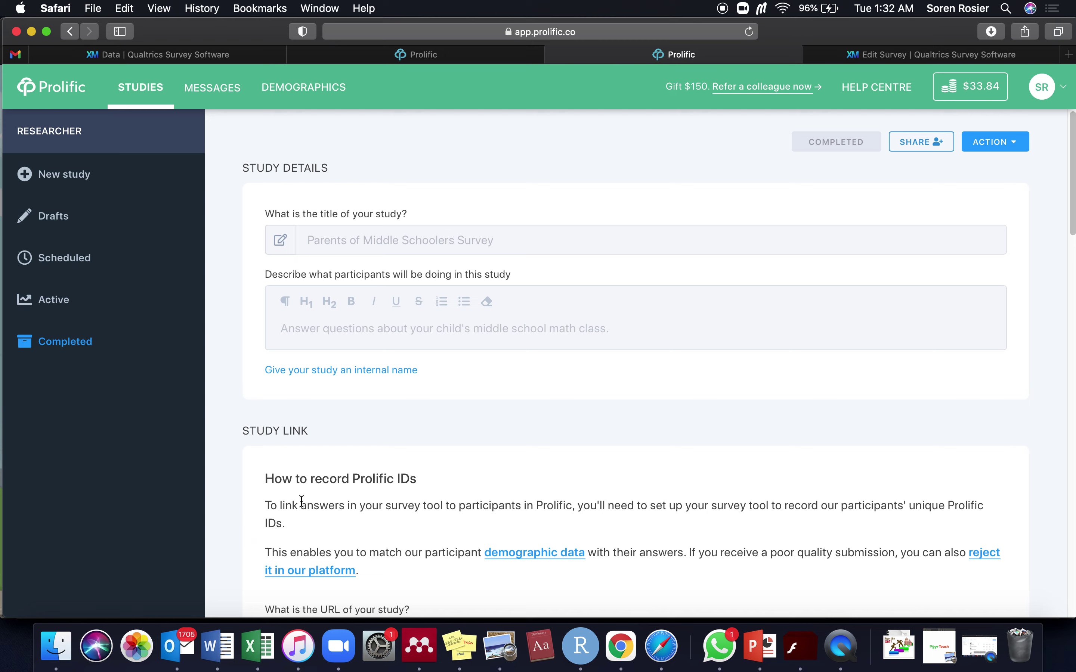